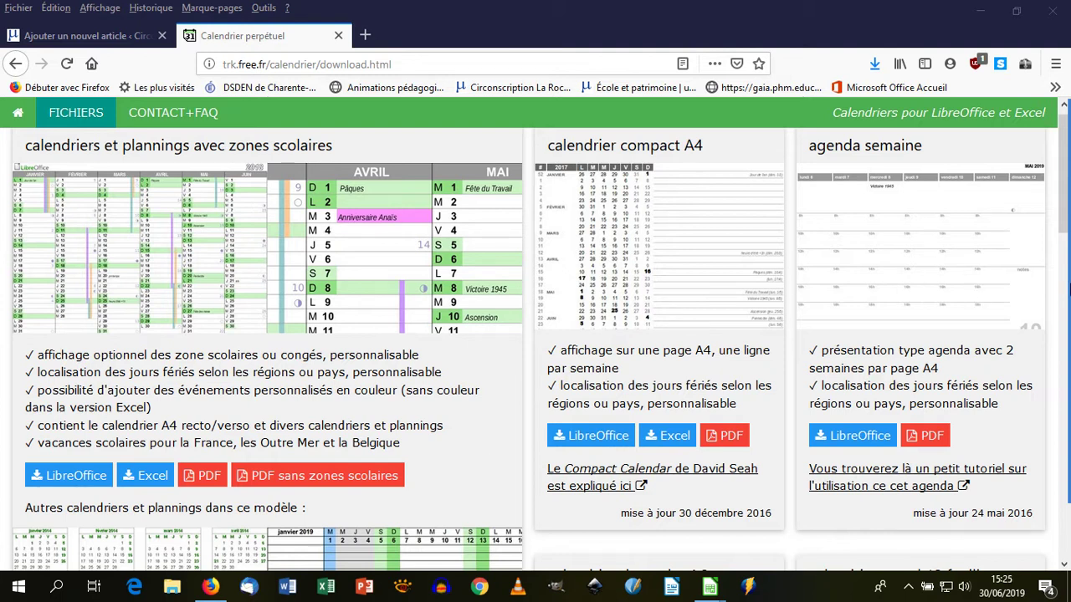
Step: Download the LibreOffice school-zones perpetual calendar, calendrier_perpetuel.ods, and confirm opening it
{"action": "mouse_move", "coordinate": [1068, 289]}
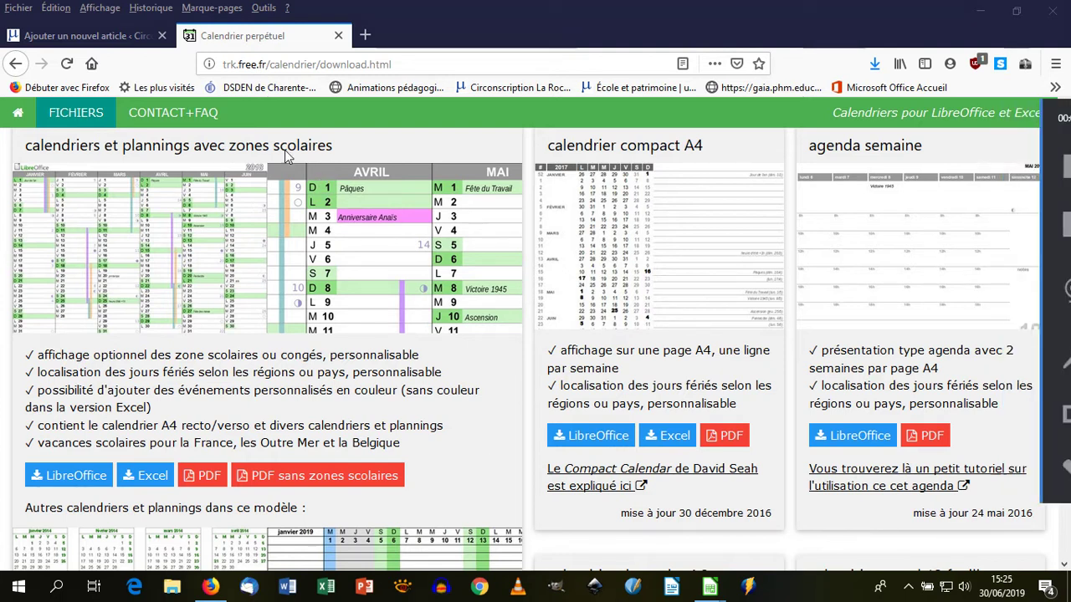
{"action": "left_click_drag", "start_coordinate": [373, 144], "coordinate": [276, 71]}
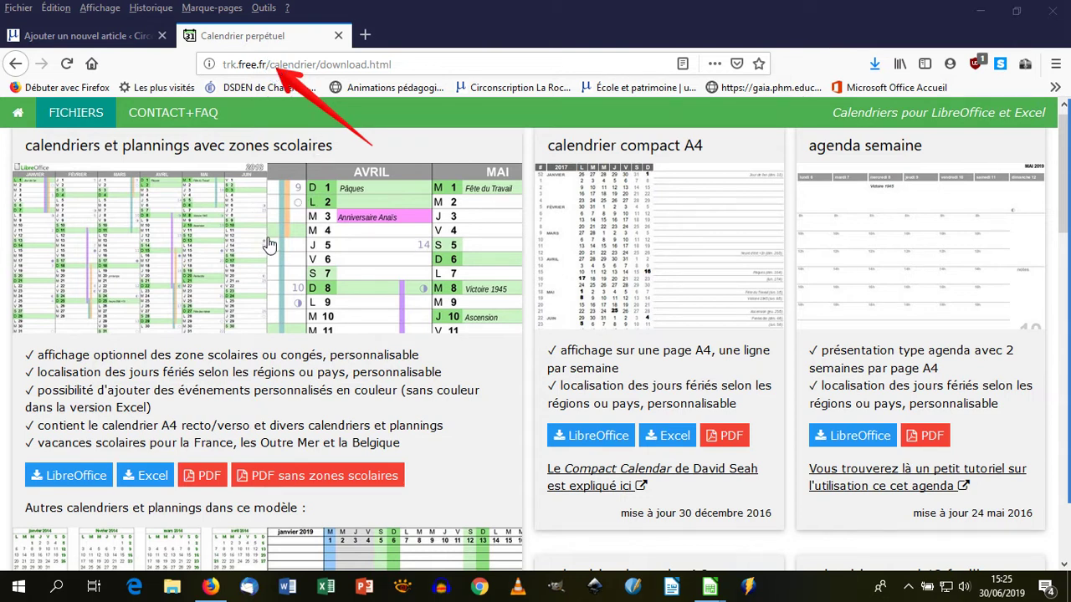
{"action": "mouse_move", "coordinate": [1068, 286]}
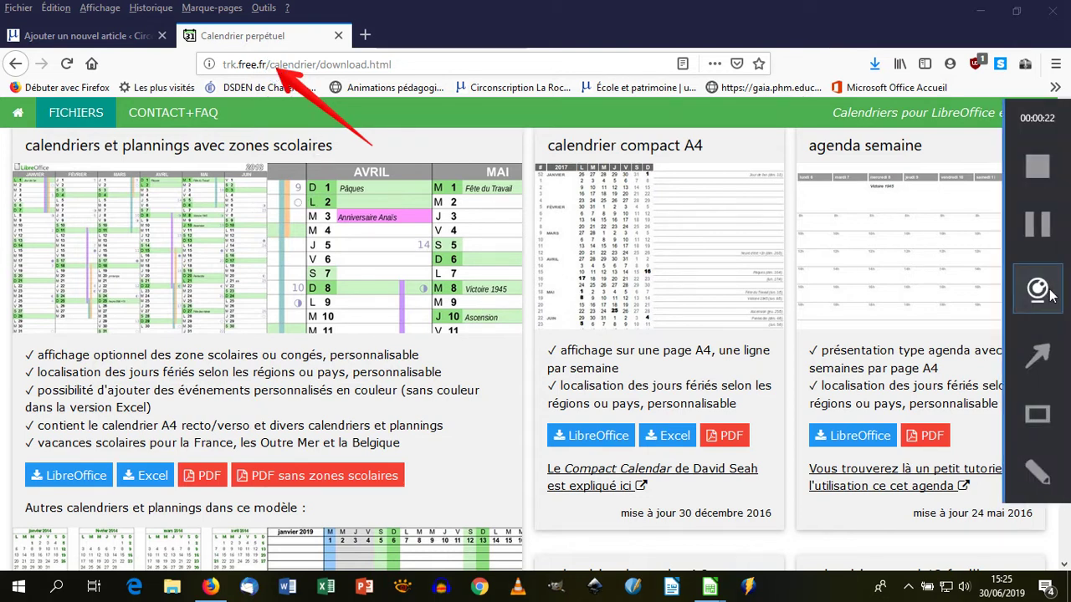
{"action": "left_click", "coordinate": [1046, 411]}
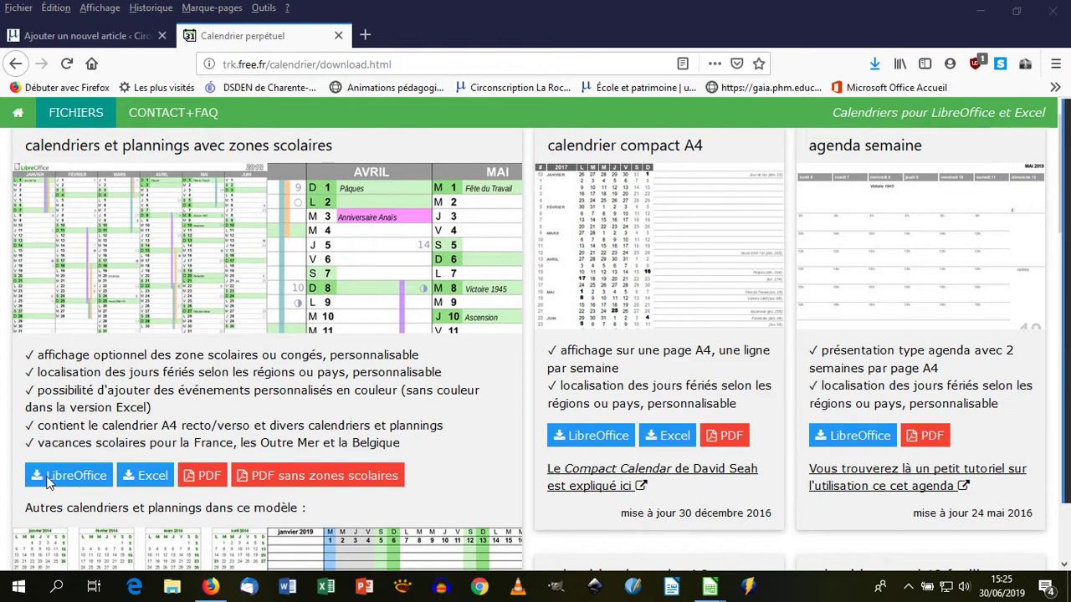
{"action": "left_click_drag", "start_coordinate": [12, 454], "coordinate": [425, 503]}
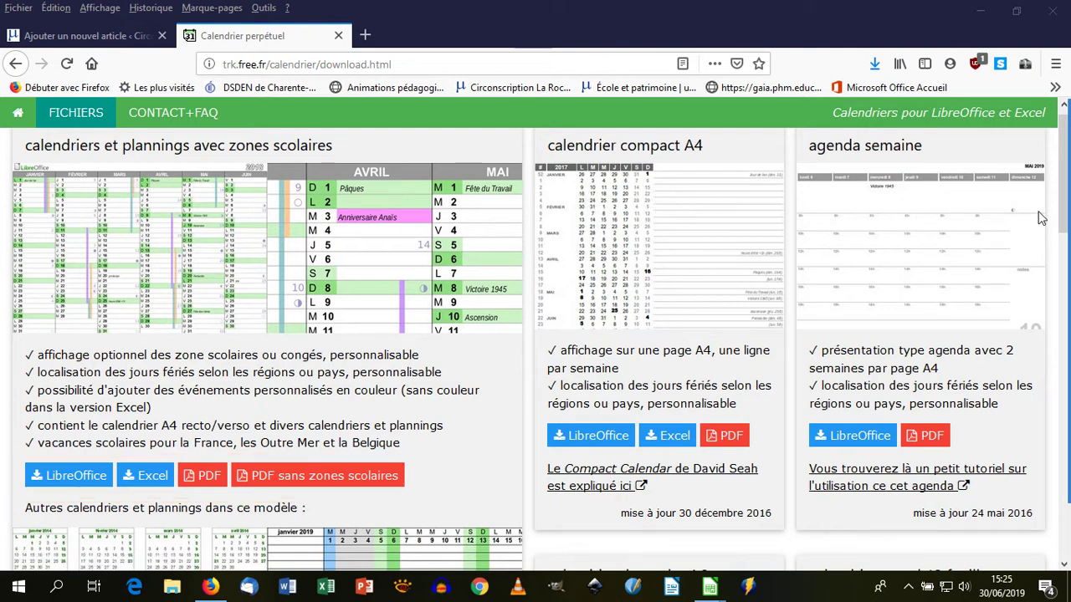
{"action": "mouse_move", "coordinate": [1062, 201]}
{"action": "scroll", "coordinate": [860, 342], "scroll_direction": "down", "scroll_amount": 3}
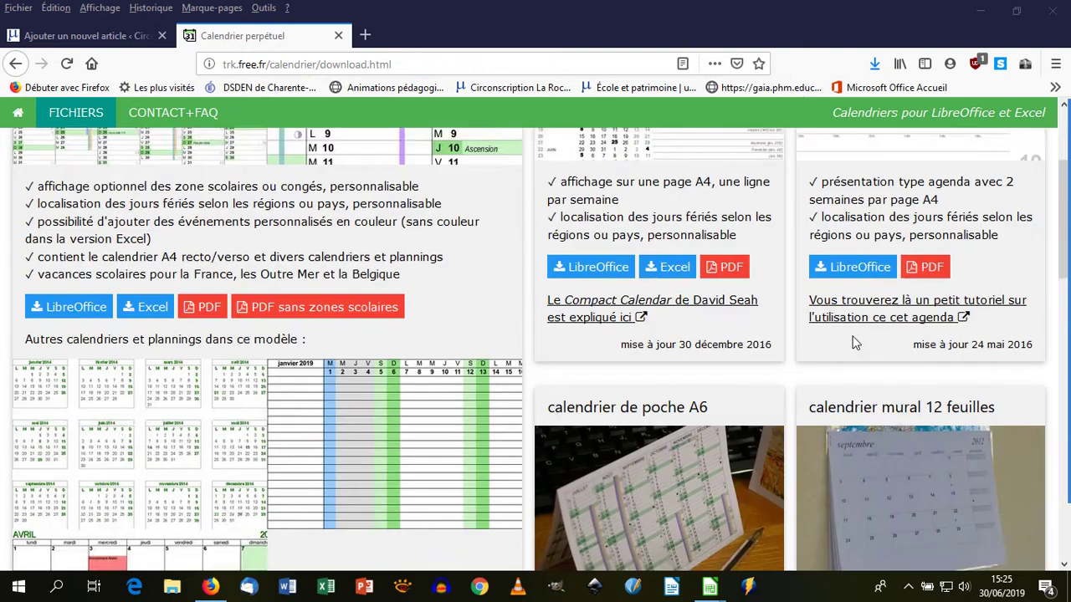
{"action": "scroll", "coordinate": [846, 340], "scroll_direction": "down", "scroll_amount": 2}
{"action": "scroll", "coordinate": [657, 270], "scroll_direction": "down", "scroll_amount": 3}
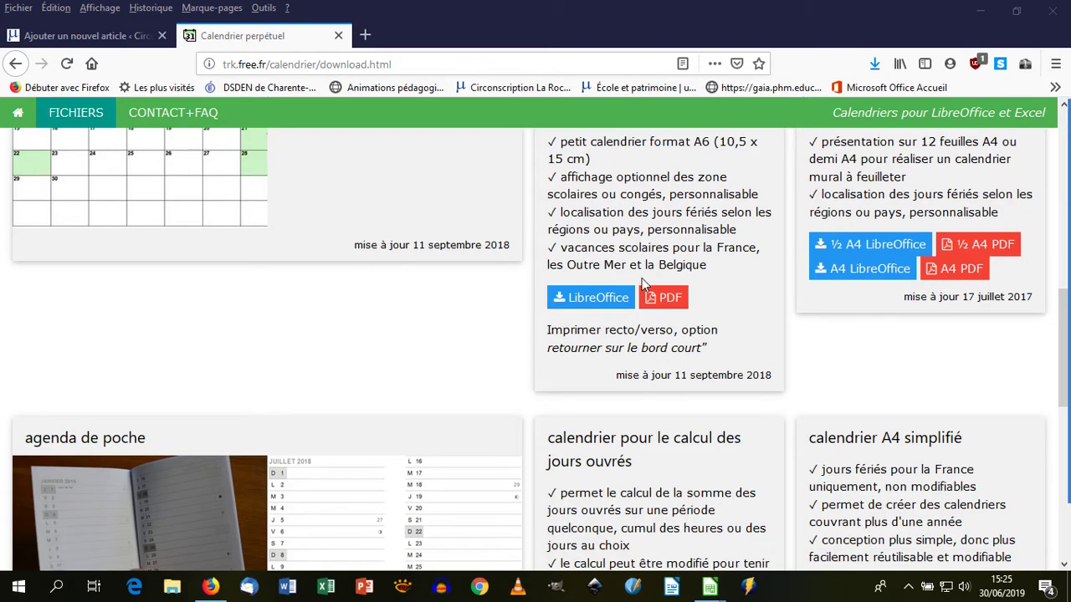
{"action": "scroll", "coordinate": [320, 370], "scroll_direction": "up", "scroll_amount": 6}
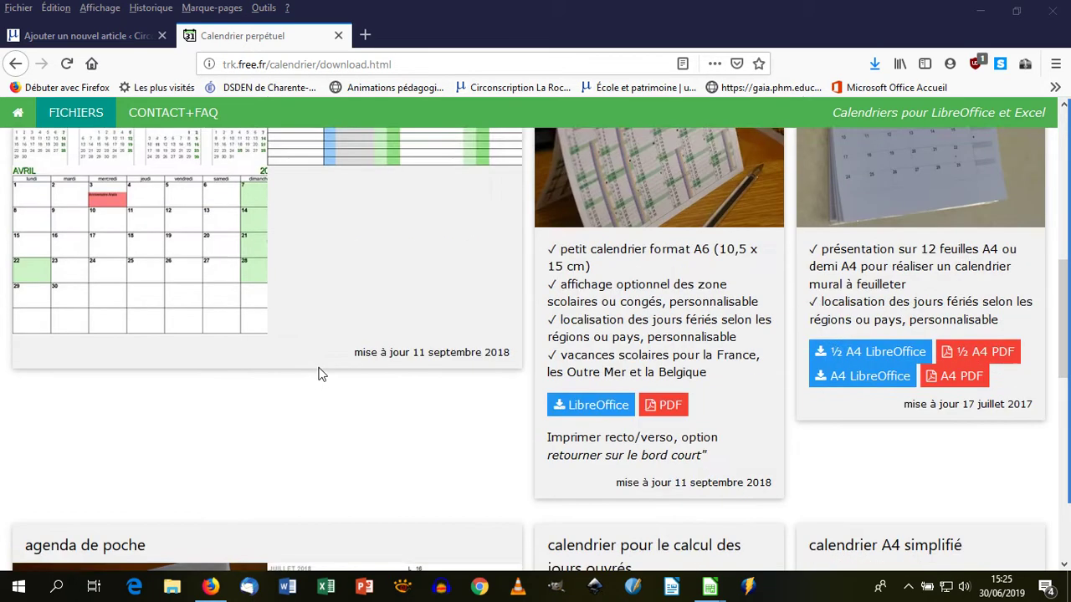
{"action": "left_click", "coordinate": [89, 403]}
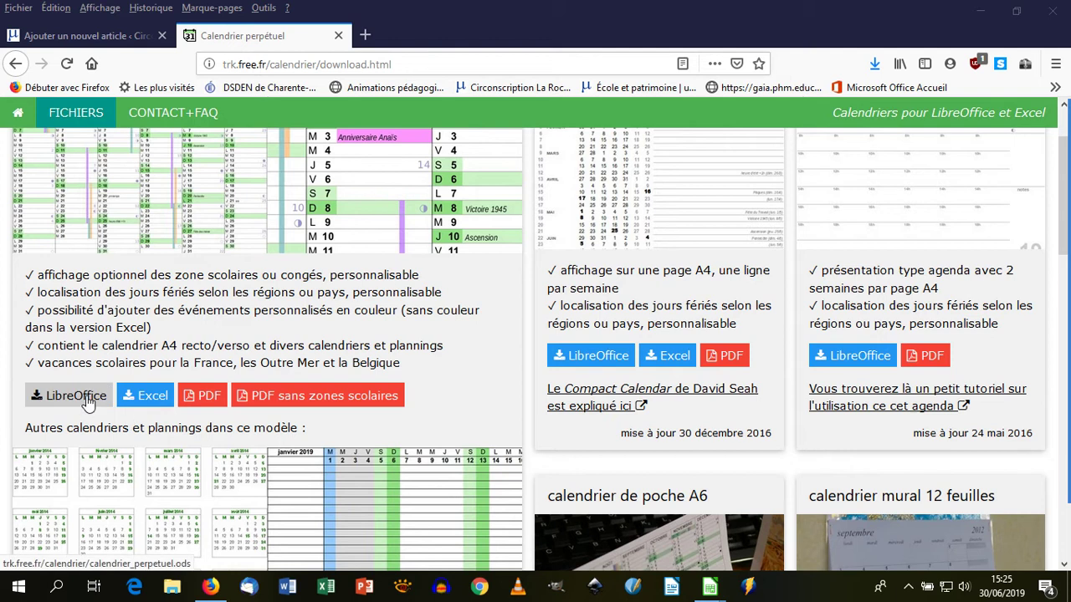
{"action": "left_click", "coordinate": [590, 377]}
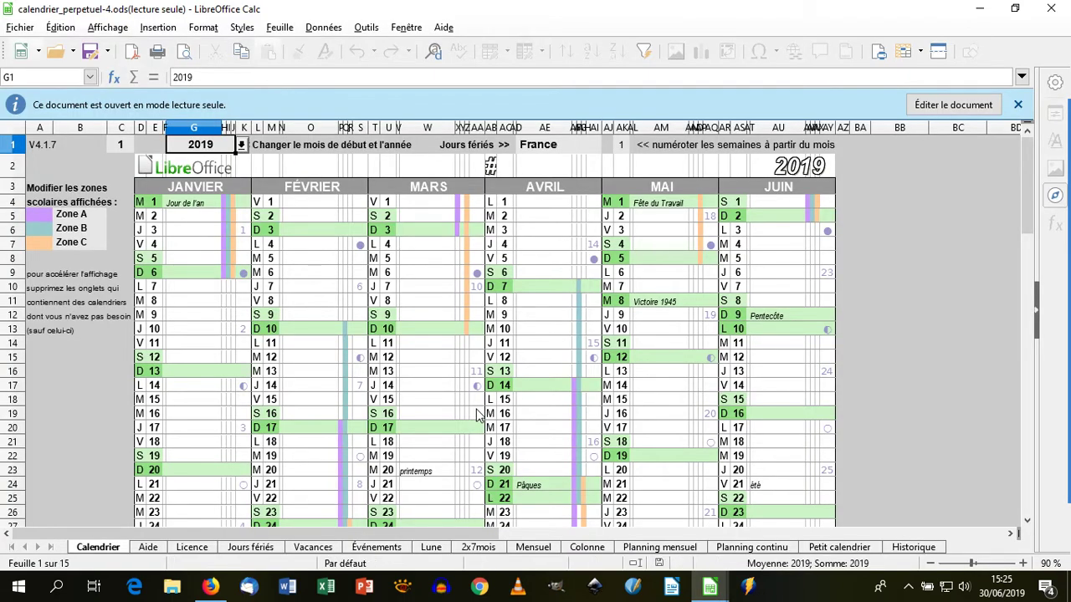
Step: Switch the opened read-only calendar into editing mode
{"action": "mouse_move", "coordinate": [1067, 358]}
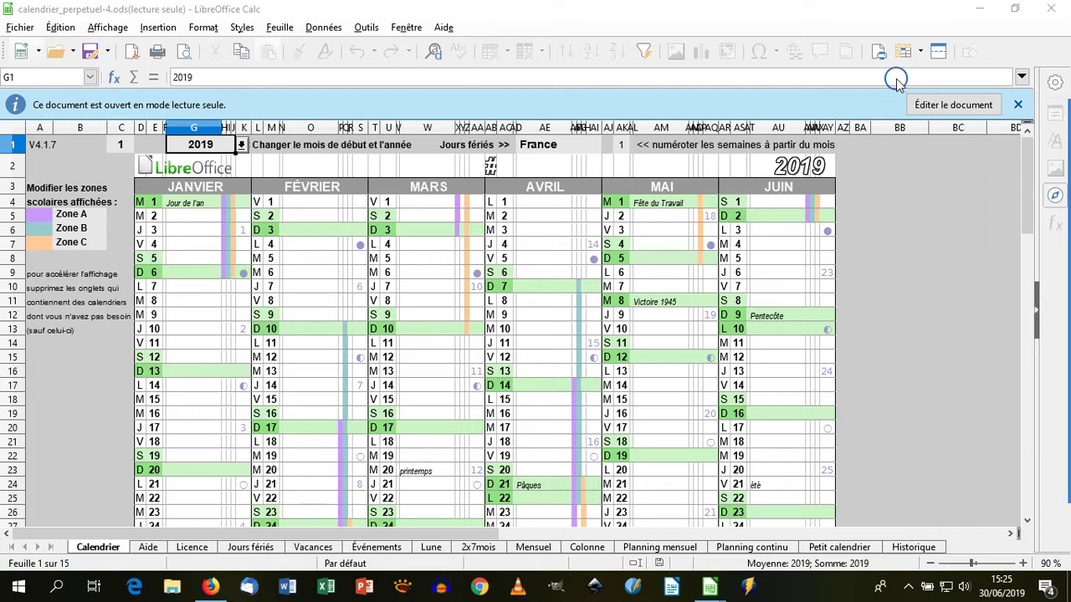
{"action": "left_click_drag", "start_coordinate": [896, 80], "coordinate": [1014, 129]}
{"action": "left_click", "coordinate": [922, 105]}
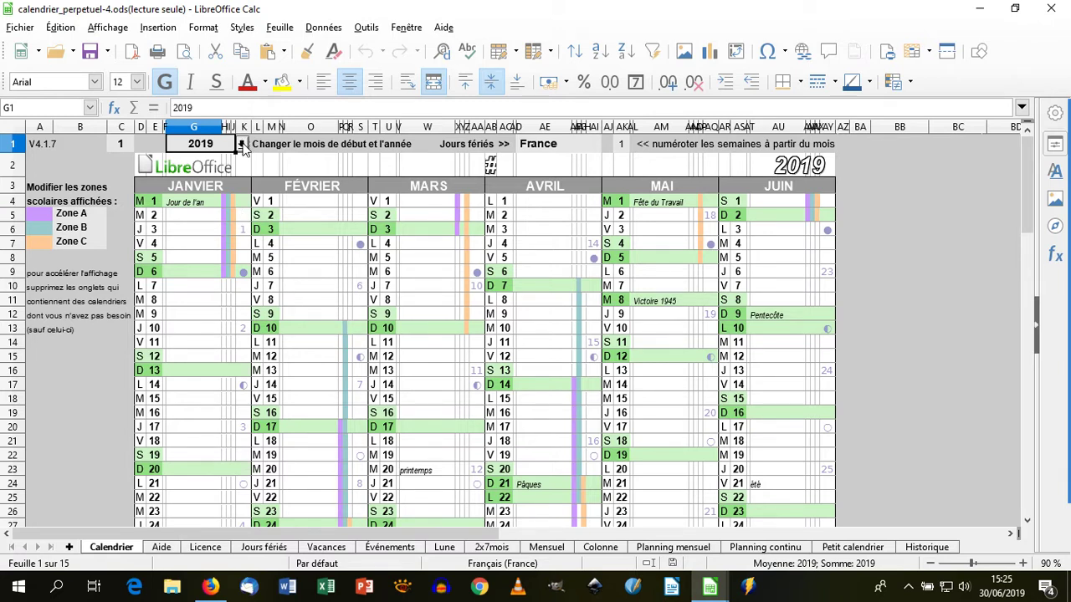
Step: Set the starting month in C1 to 8 so the calendar runs August 2019–January 2020
{"action": "left_click", "coordinate": [122, 145]}
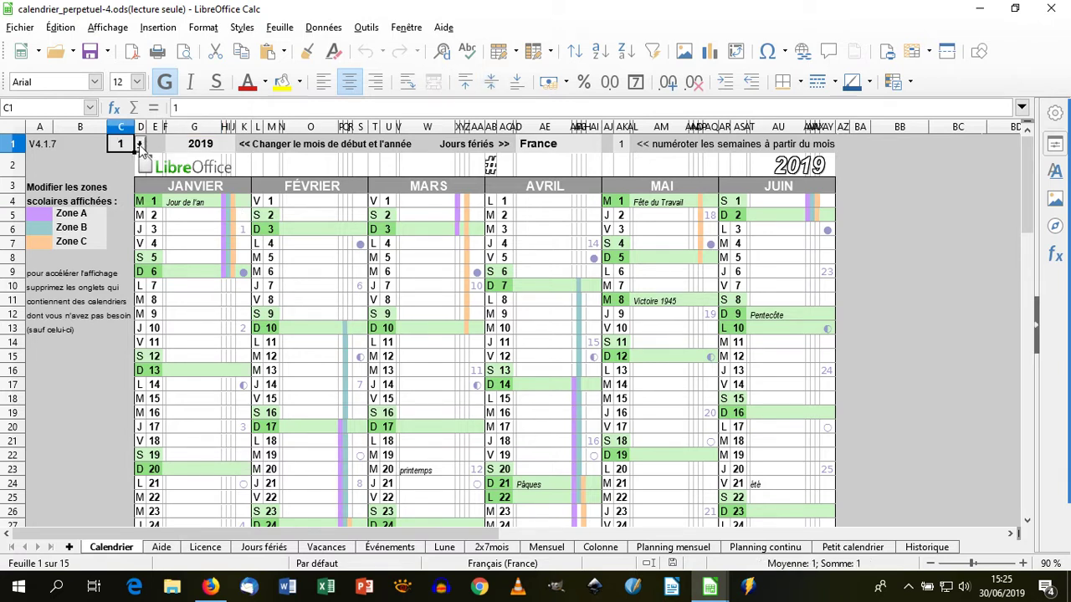
{"action": "left_click", "coordinate": [140, 145]}
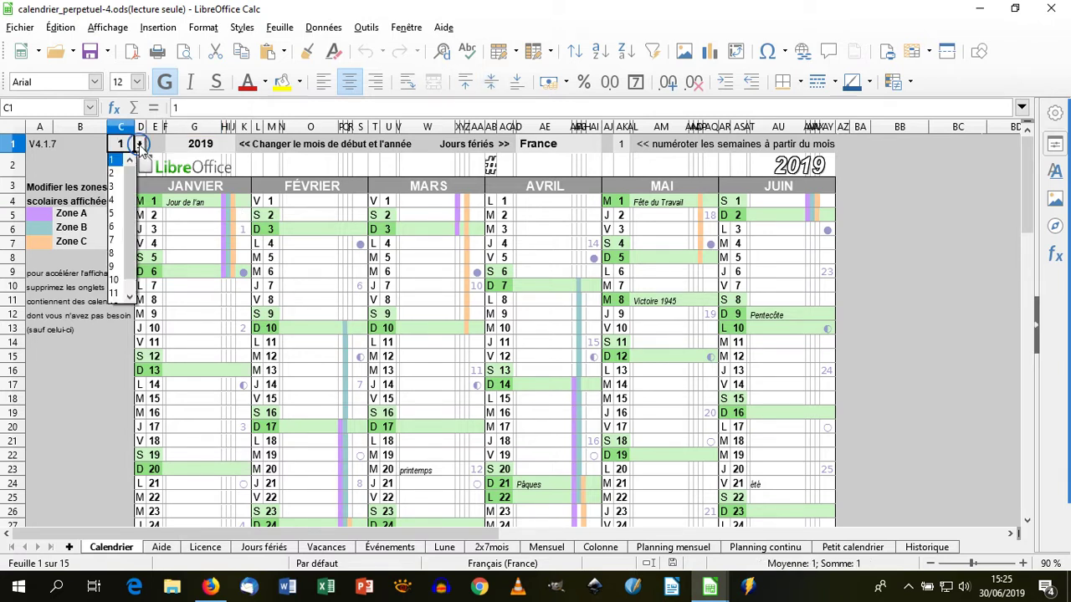
{"action": "left_click", "coordinate": [117, 254]}
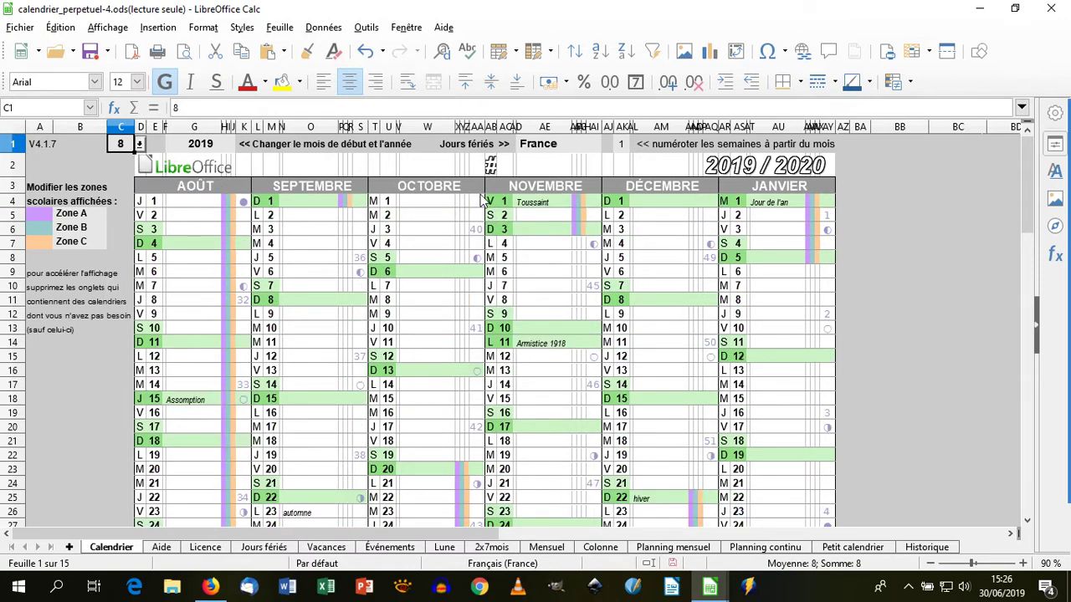
{"action": "left_click", "coordinate": [493, 167]}
{"action": "left_click", "coordinate": [569, 144]}
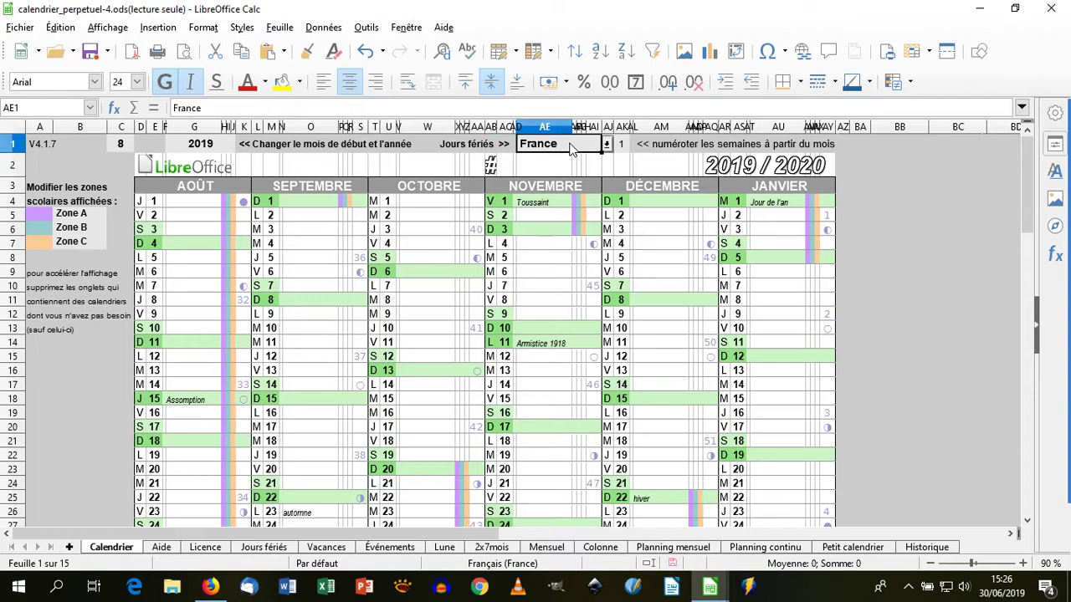
Step: Keep France as the holiday region and set the other two school zones to aucun
{"action": "left_click", "coordinate": [608, 145]}
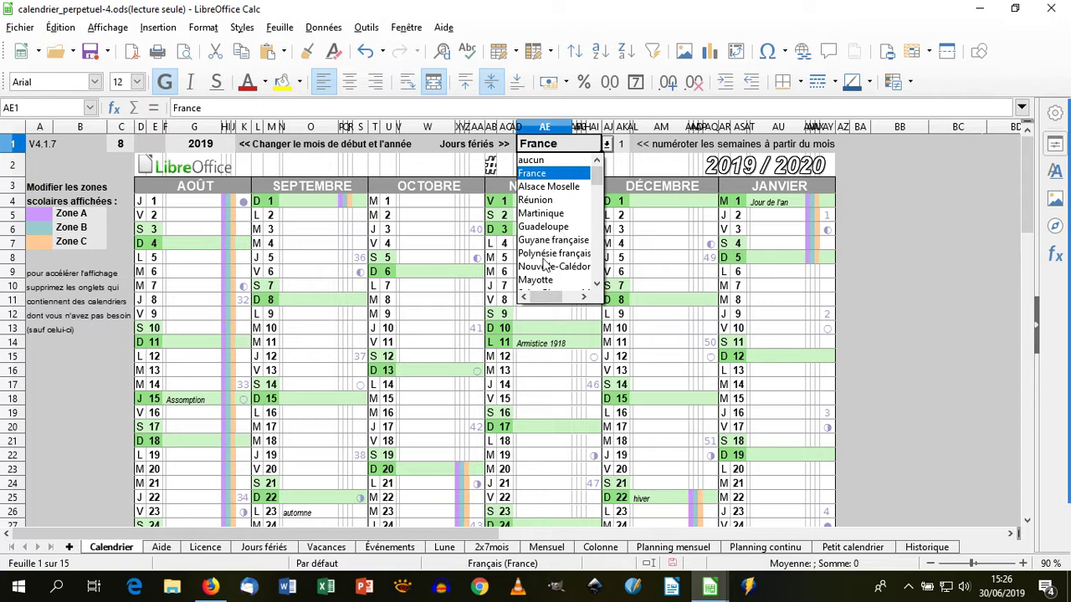
{"action": "left_click", "coordinate": [540, 175]}
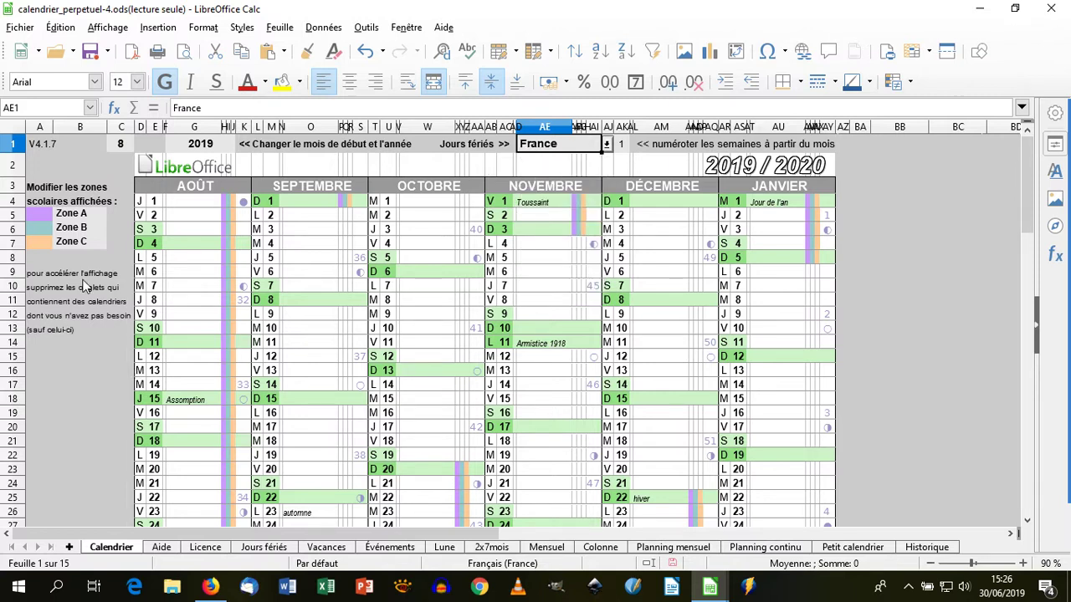
{"action": "left_click", "coordinate": [67, 228]}
{"action": "left_click", "coordinate": [113, 230]}
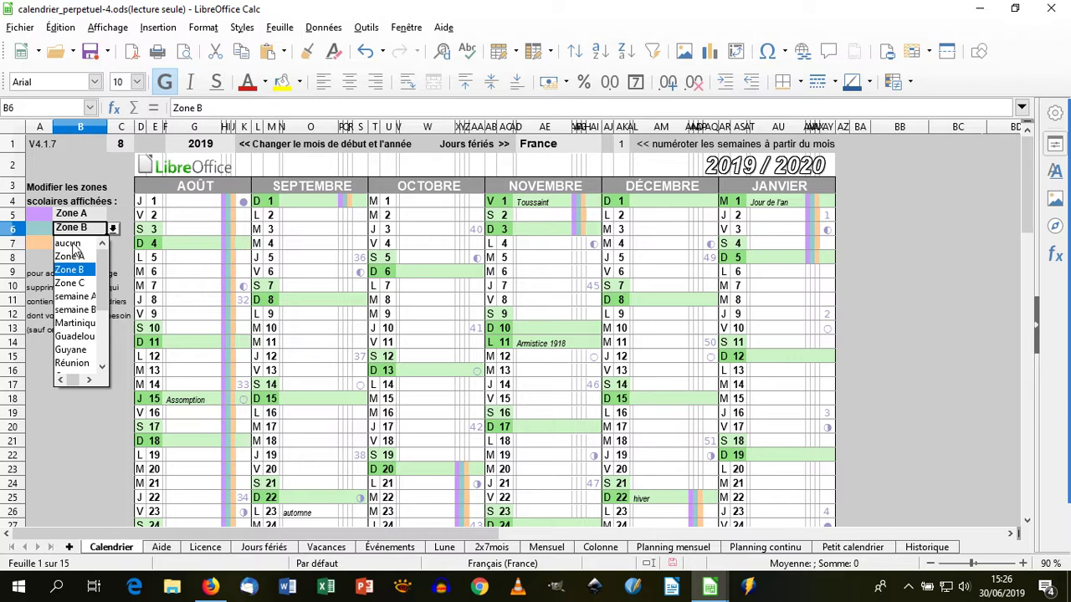
{"action": "left_click", "coordinate": [71, 243]}
{"action": "left_click", "coordinate": [90, 243]}
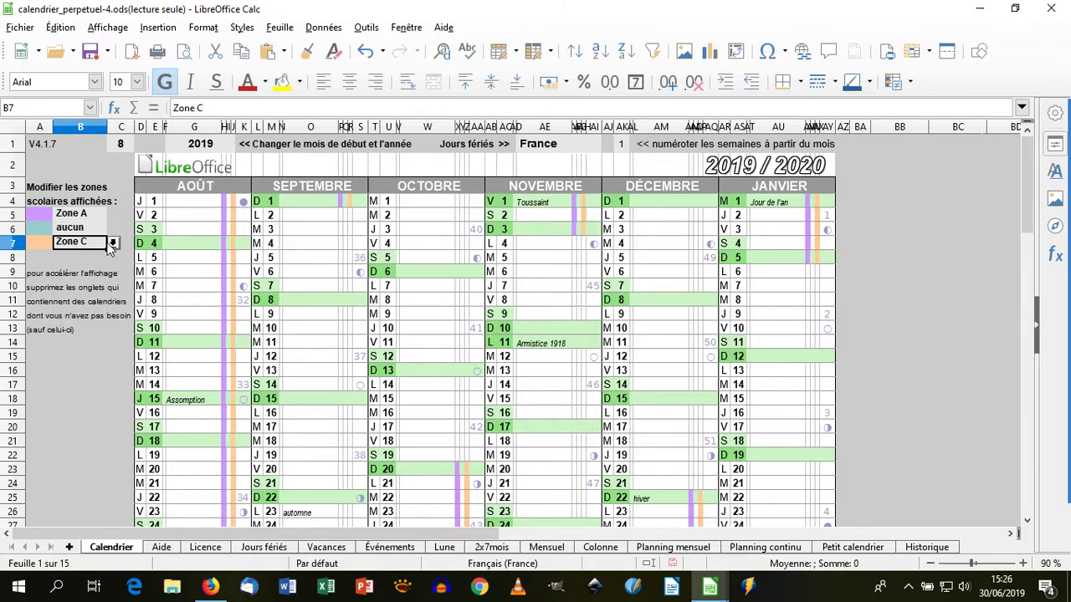
{"action": "left_click", "coordinate": [112, 244]}
{"action": "left_click", "coordinate": [95, 256]}
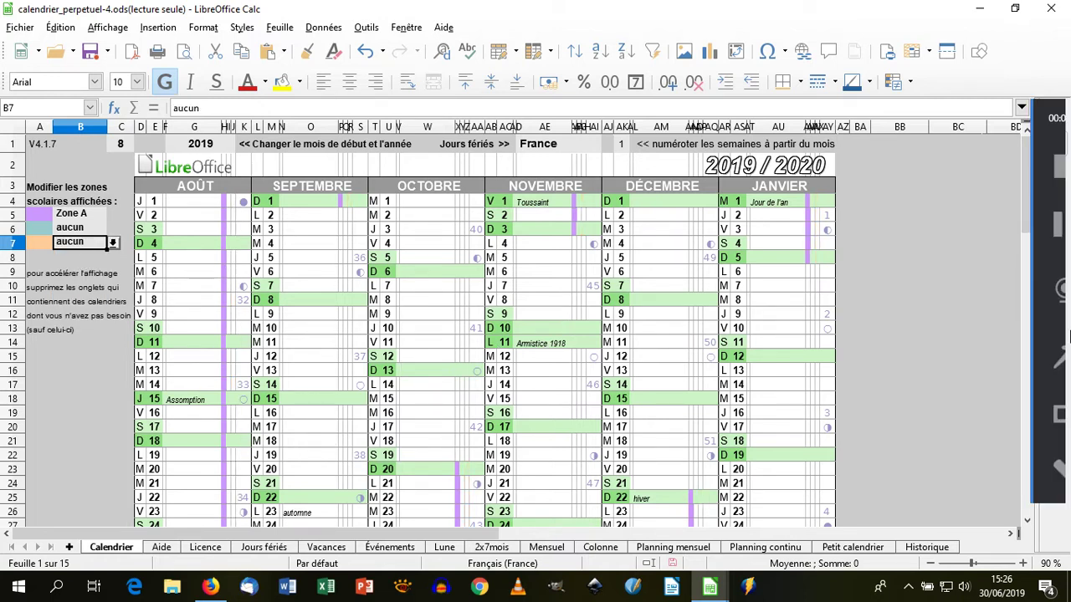
Step: Go to the Événements sheet
{"action": "left_click", "coordinate": [1052, 345]}
{"action": "left_click_drag", "start_coordinate": [553, 403], "coordinate": [393, 530]}
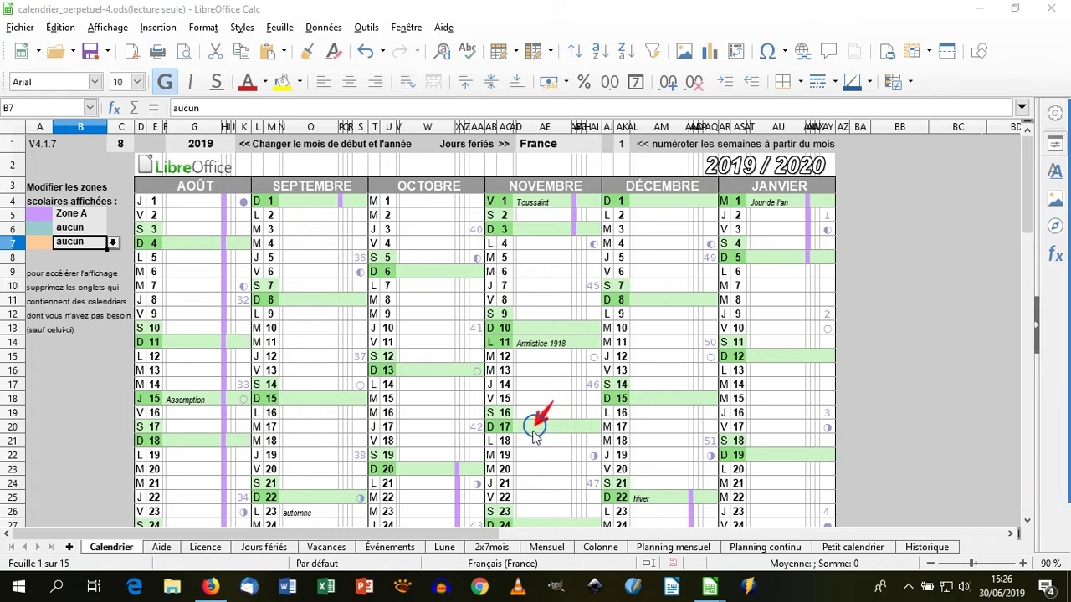
{"action": "left_click", "coordinate": [387, 554]}
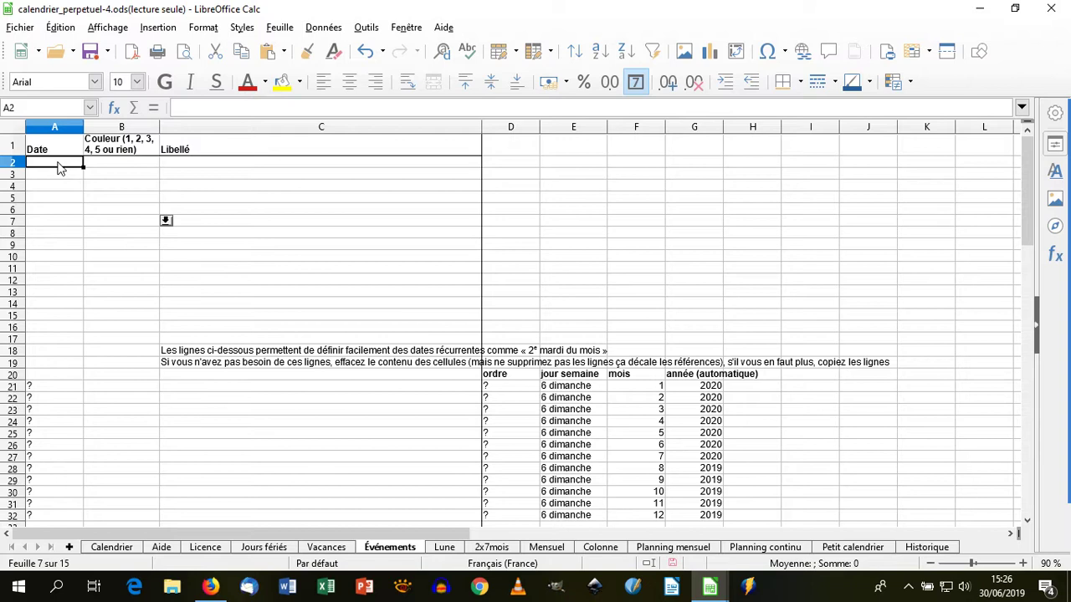
Step: Add an event on 11/10/2019 with colour 2, labelled 'élections au conseil d'école'
{"action": "type", "text": "11/10"}
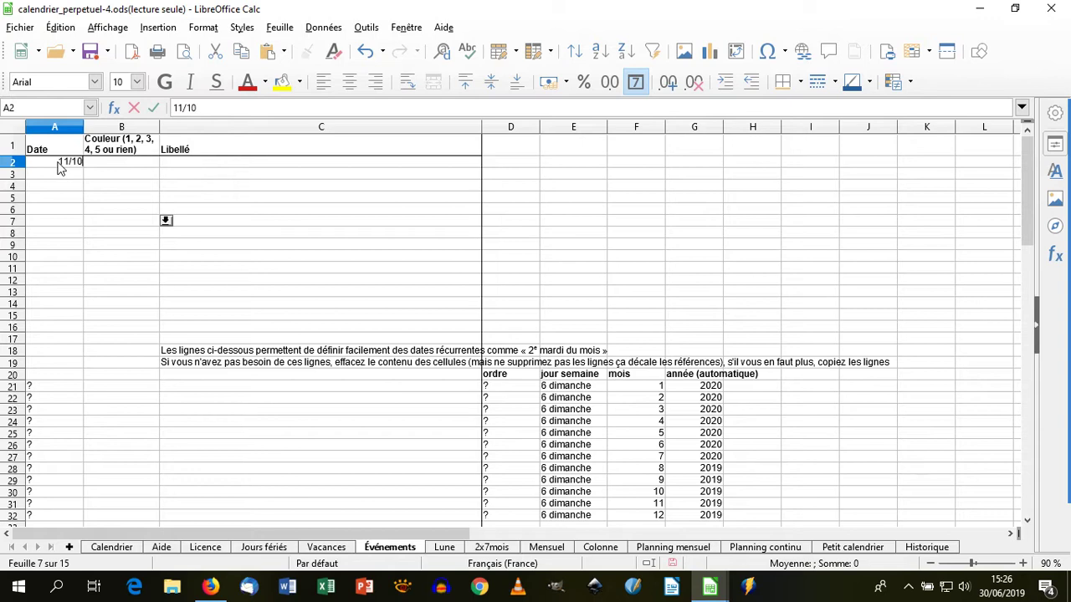
{"action": "type", "text": "/2019"}
{"action": "left_click", "coordinate": [138, 168]}
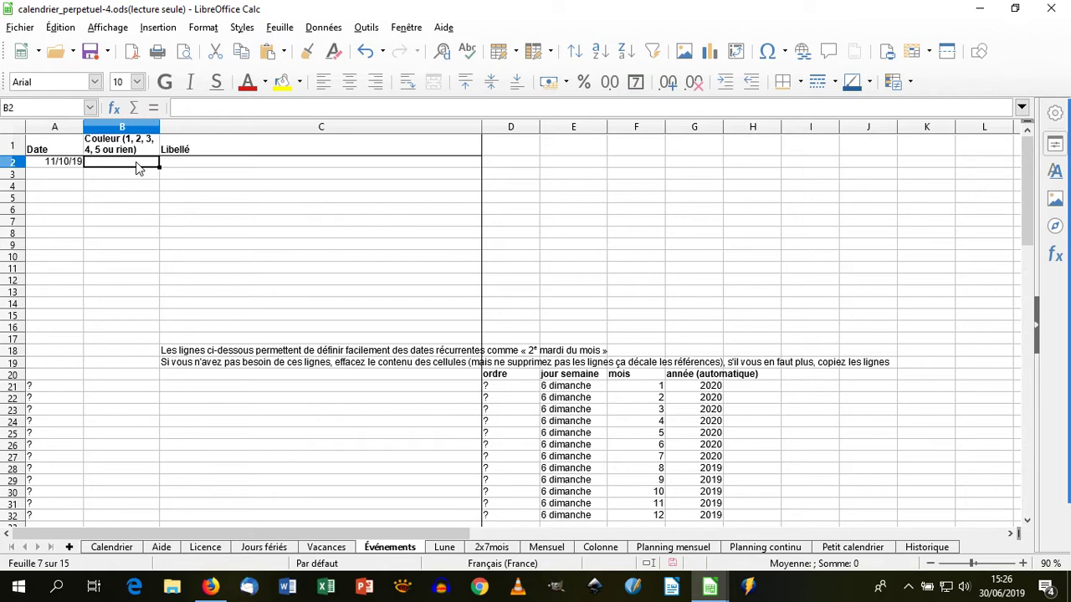
{"action": "type", "text": "2"}
{"action": "left_click", "coordinate": [170, 167]}
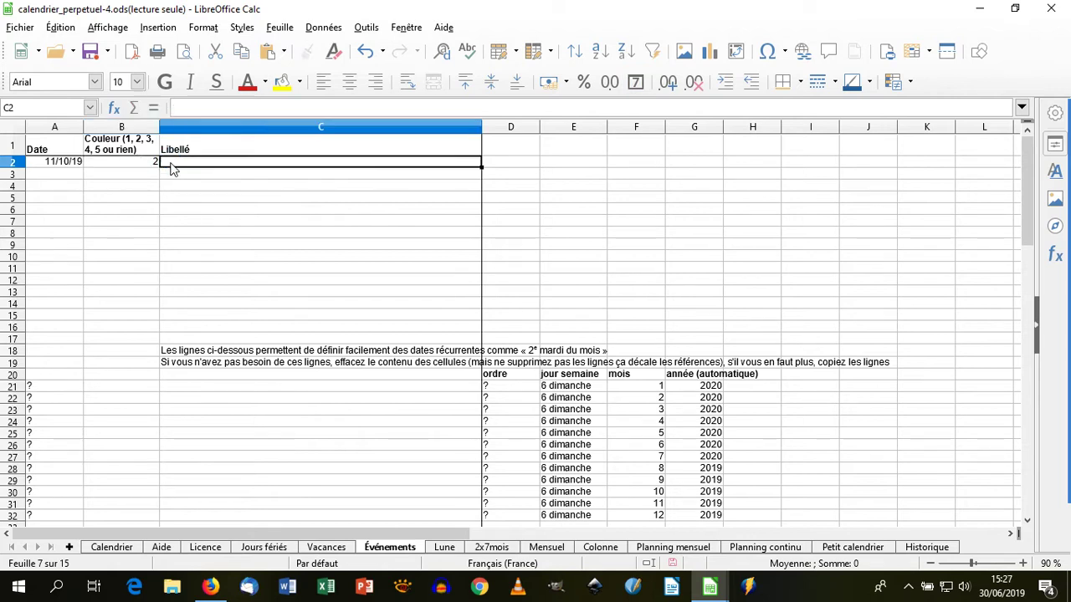
{"action": "type", "text": "élections au conseil d'école"}
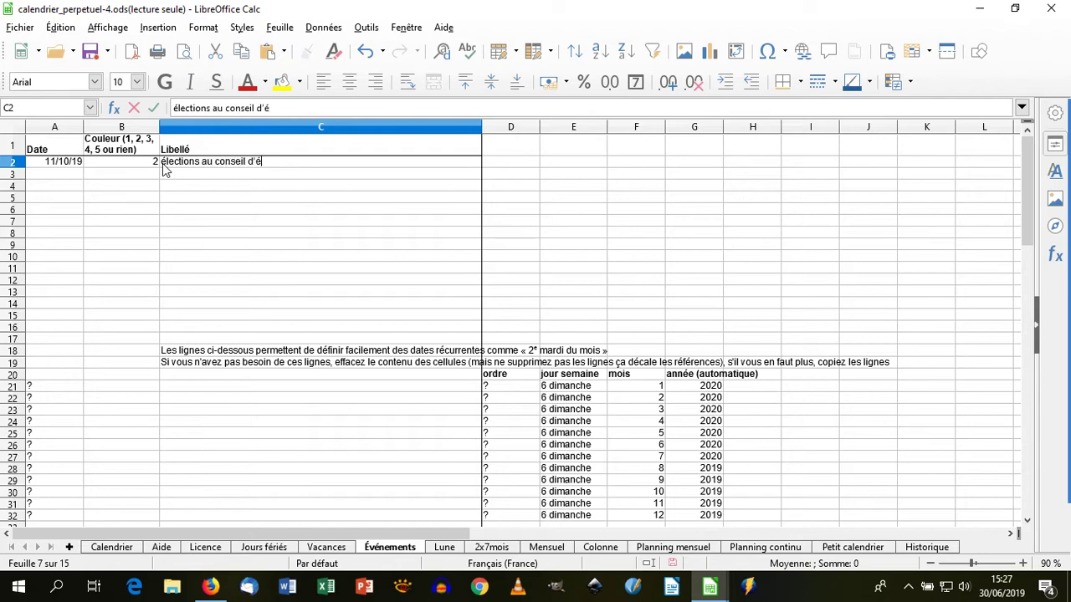
{"action": "left_click", "coordinate": [111, 549]}
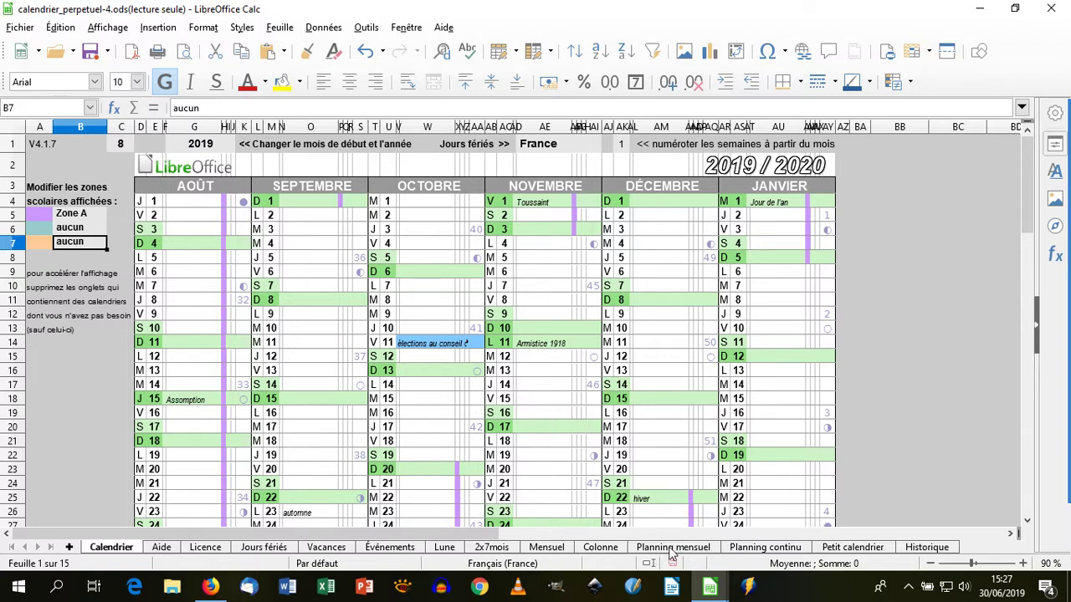
Step: Switch to the Mensuel monthly calendar sheet
{"action": "left_click", "coordinate": [548, 548]}
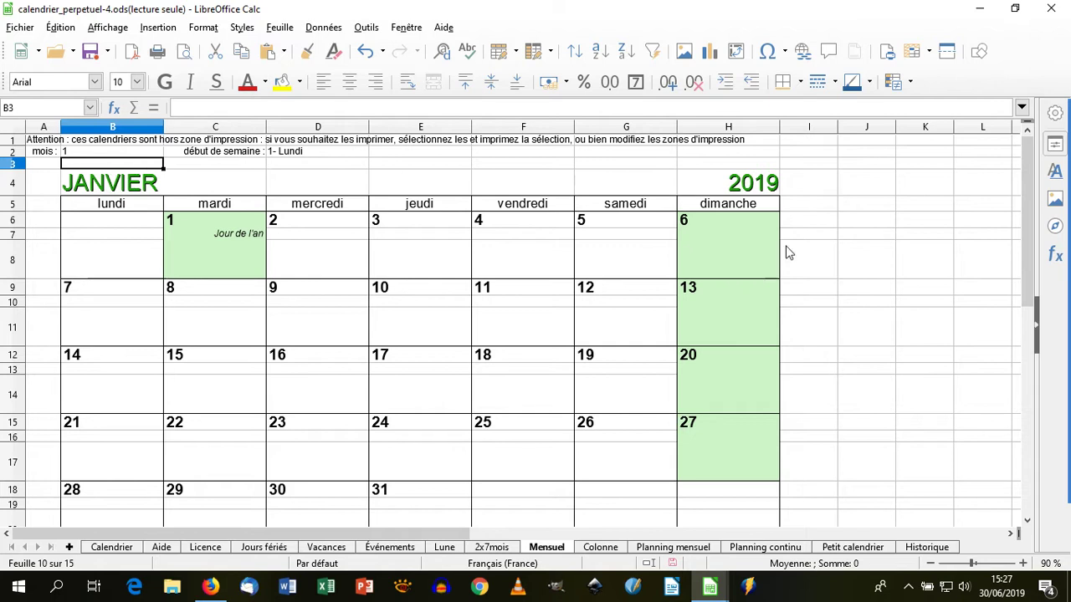
Step: Set the Mensuel month to 10 to show October with the event on the 11th
{"action": "scroll", "coordinate": [670, 344], "scroll_direction": "down", "scroll_amount": 5}
{"action": "scroll", "coordinate": [661, 356], "scroll_direction": "up", "scroll_amount": 3}
{"action": "scroll", "coordinate": [652, 366], "scroll_direction": "up", "scroll_amount": 2}
{"action": "left_click", "coordinate": [134, 152]}
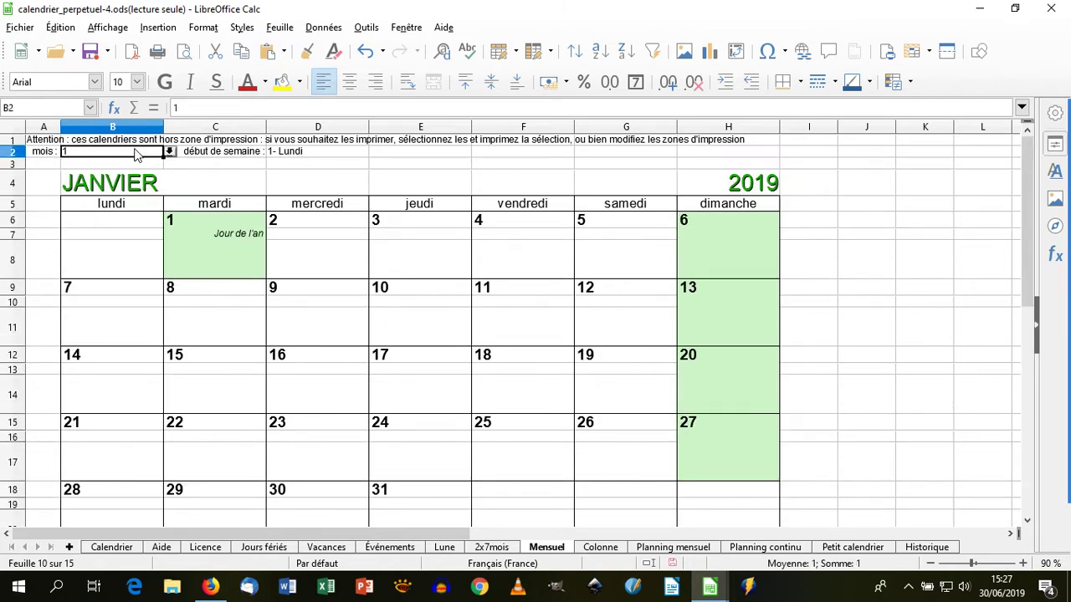
{"action": "left_click", "coordinate": [169, 152]}
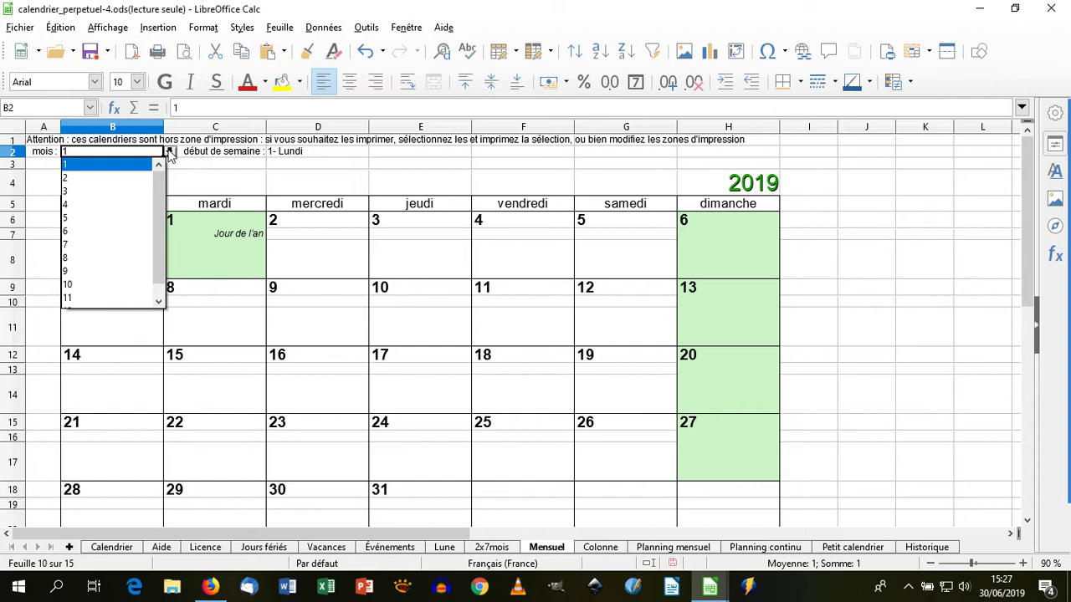
{"action": "left_click", "coordinate": [80, 285]}
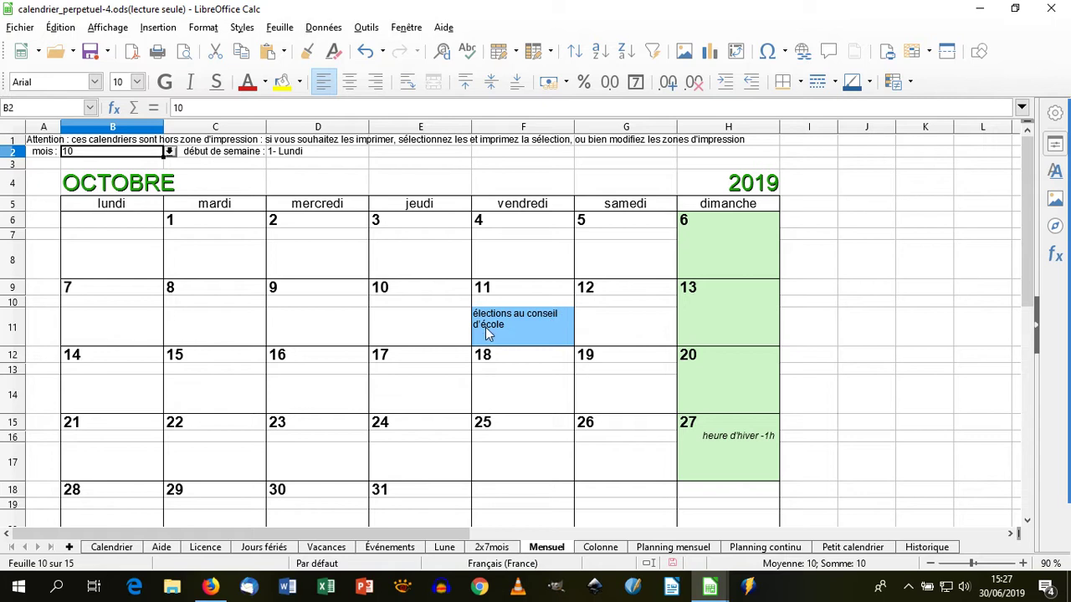
{"action": "left_click", "coordinate": [615, 550]}
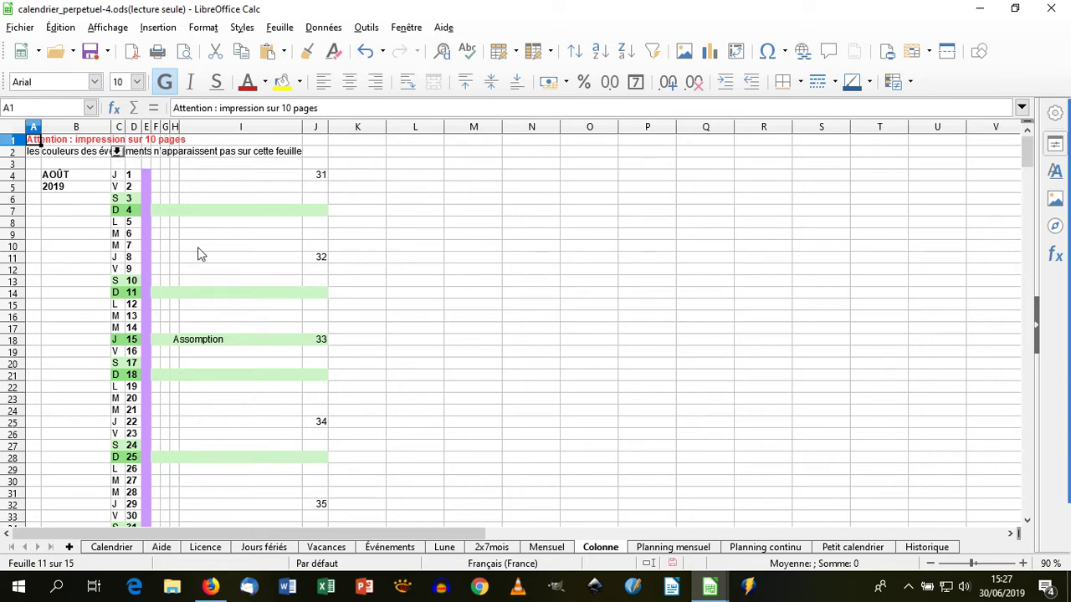
Step: Look through Colonne, Planning mensuel, Planning continu and Petit calendrier, then return to Calendrier
{"action": "scroll", "coordinate": [198, 249], "scroll_direction": "down", "scroll_amount": 5}
{"action": "scroll", "coordinate": [92, 299], "scroll_direction": "down", "scroll_amount": 2}
{"action": "scroll", "coordinate": [92, 299], "scroll_direction": "down", "scroll_amount": 7}
{"action": "scroll", "coordinate": [82, 301], "scroll_direction": "down", "scroll_amount": 4}
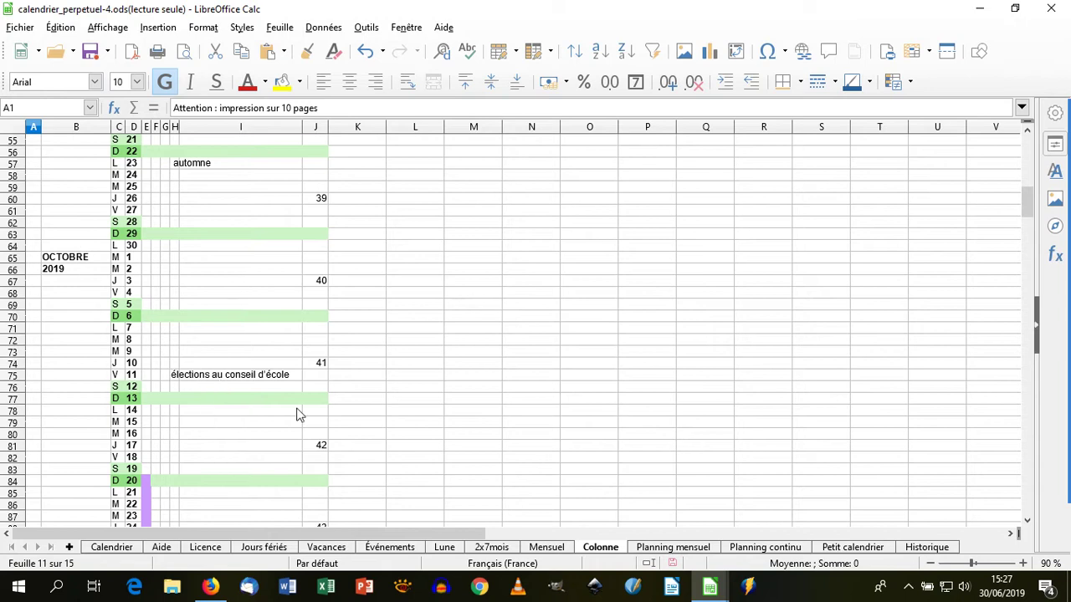
{"action": "left_click", "coordinate": [688, 548]}
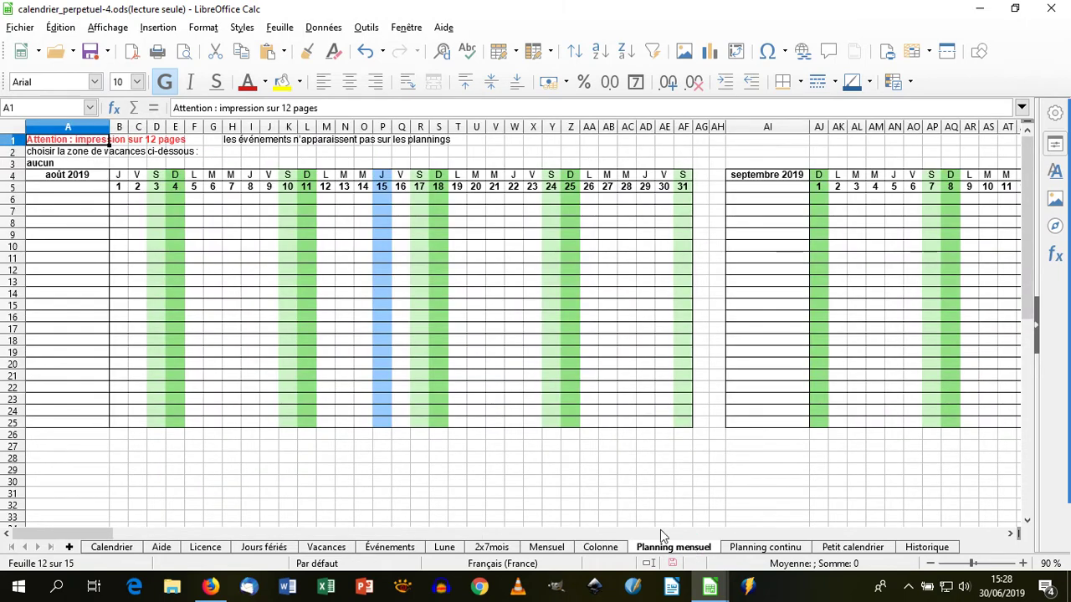
{"action": "left_click", "coordinate": [749, 549]}
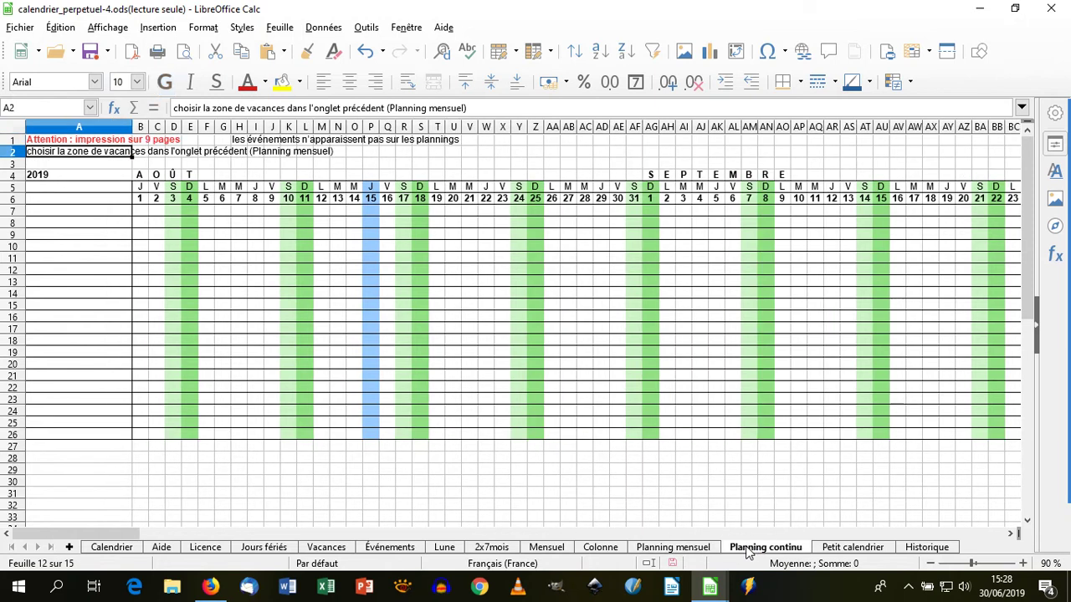
{"action": "left_click", "coordinate": [827, 551]}
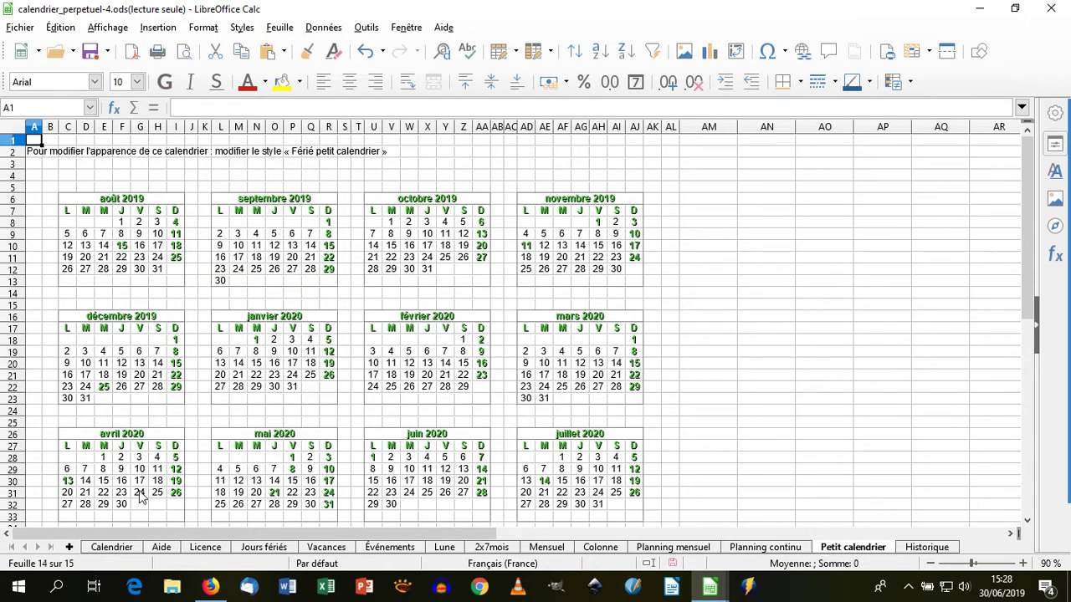
{"action": "left_click", "coordinate": [113, 547]}
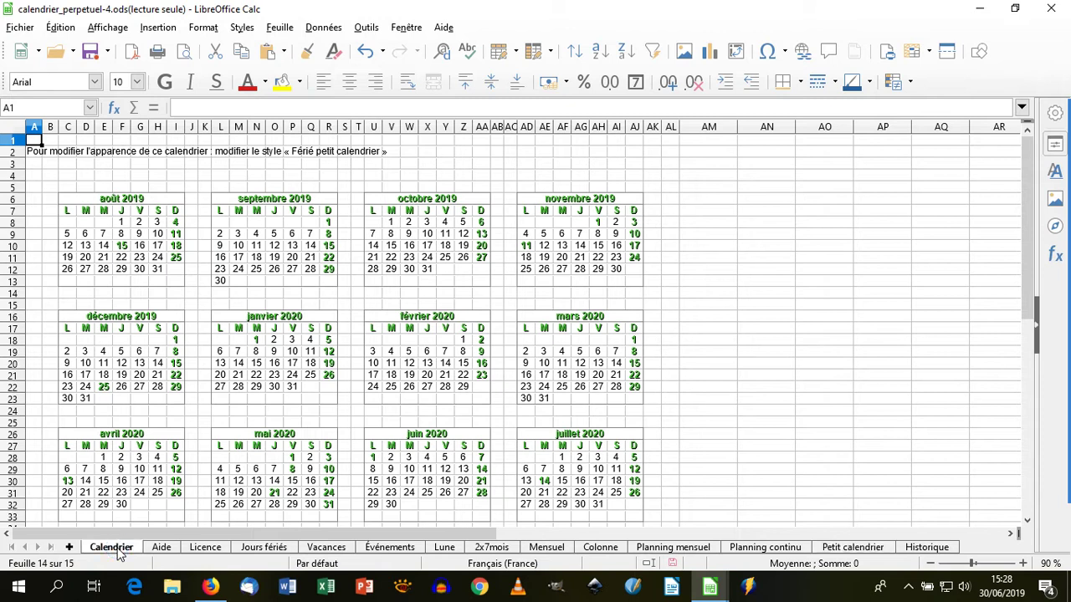